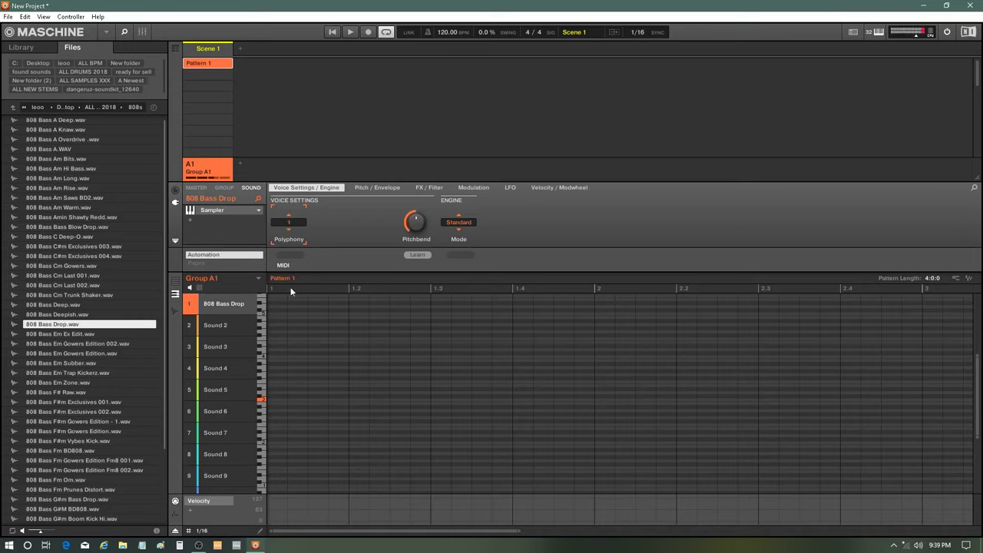
Step: Switch the 808 Bass Drop's amplitude envelope type to ADSR
{"action": "left_click", "coordinate": [375, 187]}
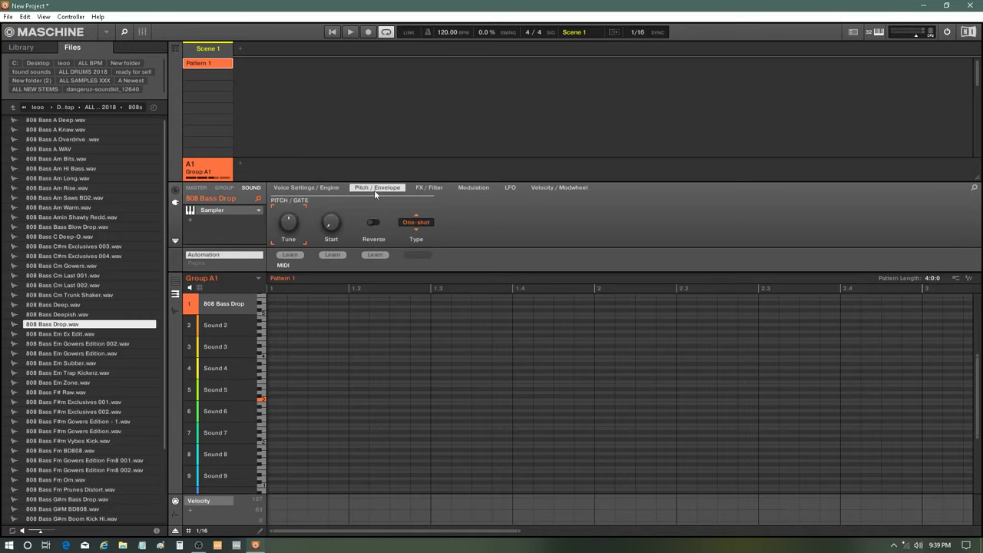
{"action": "left_click", "coordinate": [419, 224]}
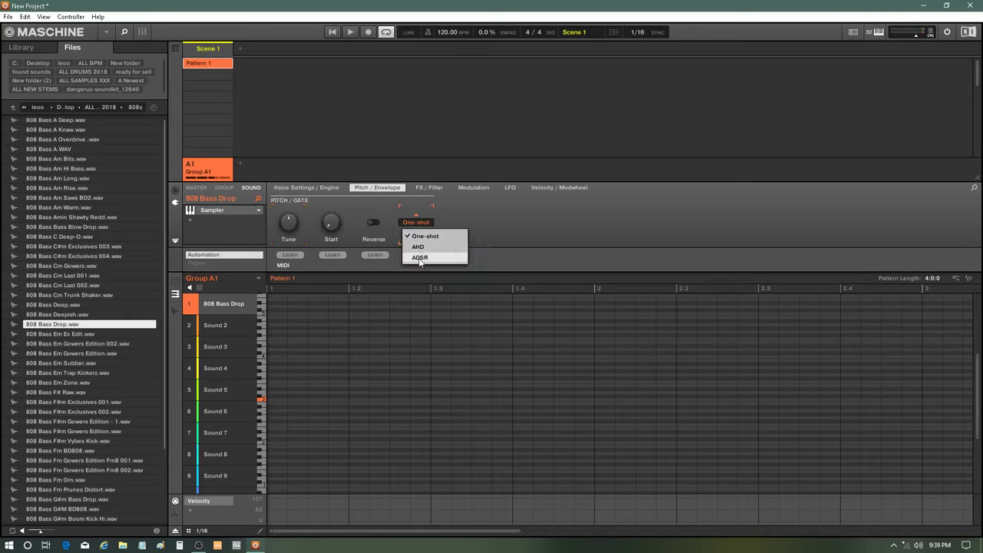
{"action": "left_click", "coordinate": [419, 258]}
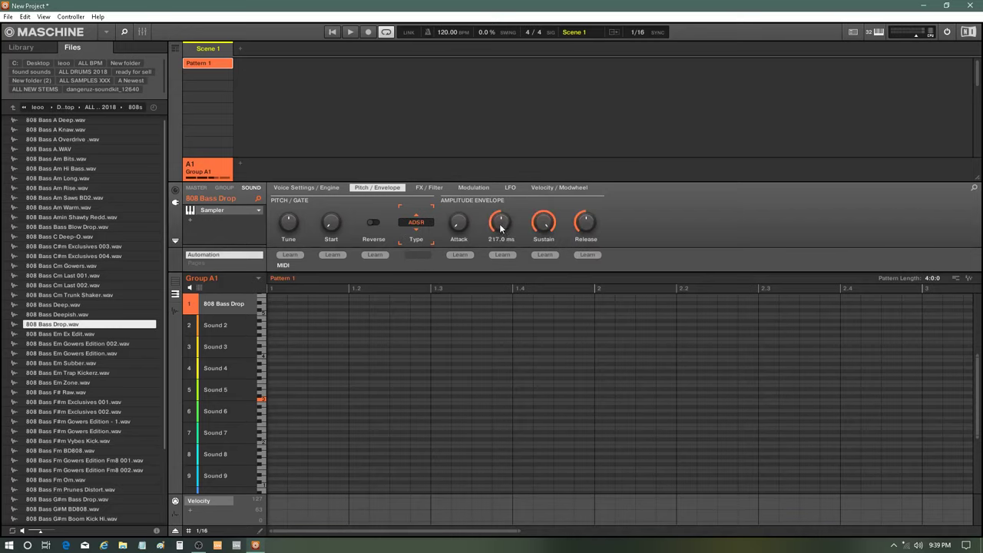
Step: Turn decay down, raise sustain to about 0.62 and lengthen release to 12.3 s
{"action": "left_click_drag", "start_coordinate": [543, 225], "coordinate": [585, 254]}
{"action": "left_click_drag", "start_coordinate": [500, 222], "coordinate": [505, 154]}
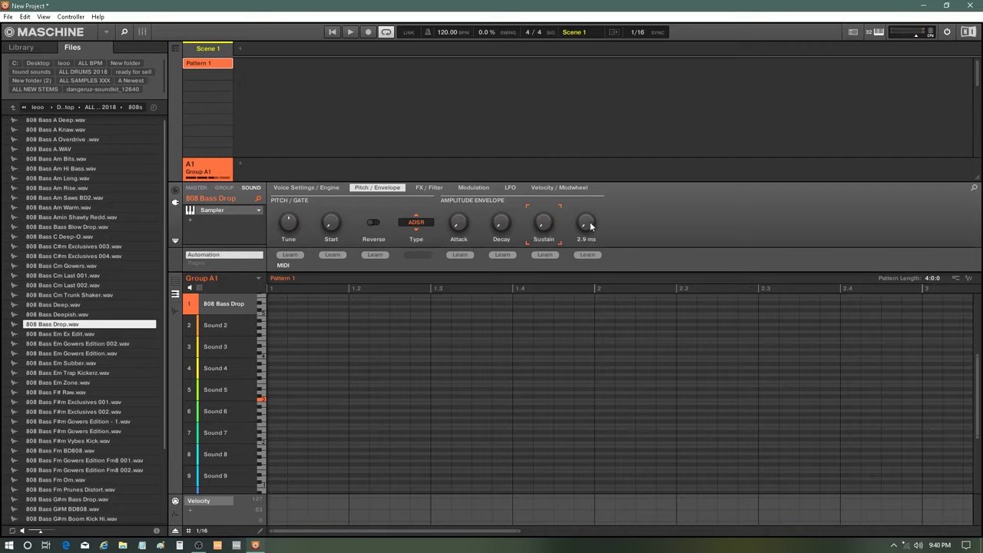
{"action": "left_click_drag", "start_coordinate": [590, 225], "coordinate": [590, 154]}
{"action": "left_click_drag", "start_coordinate": [543, 226], "coordinate": [543, 199]}
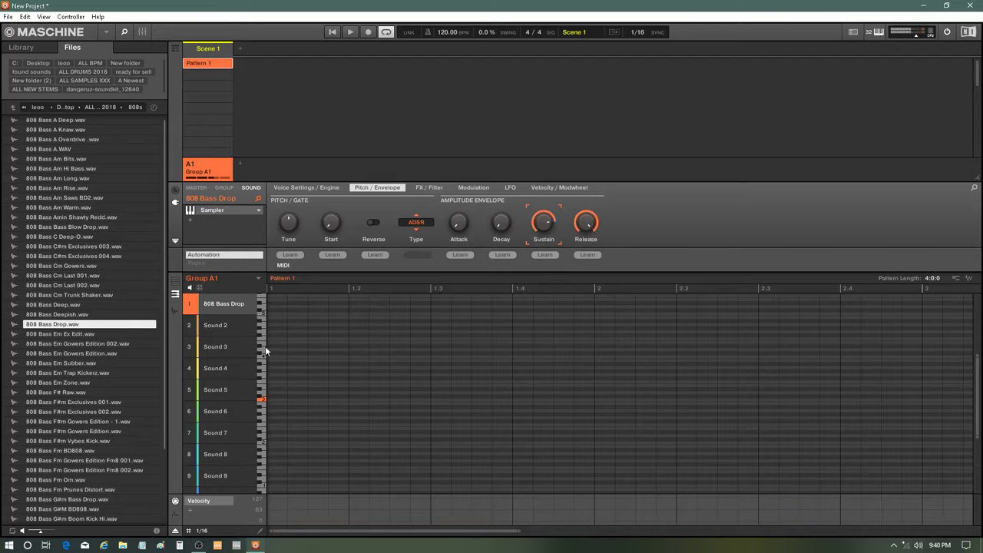
Step: Open the Sampler's Zone page for 808 Bass Drop, mapped C-2 to G8 with root key C3
{"action": "left_click", "coordinate": [176, 311]}
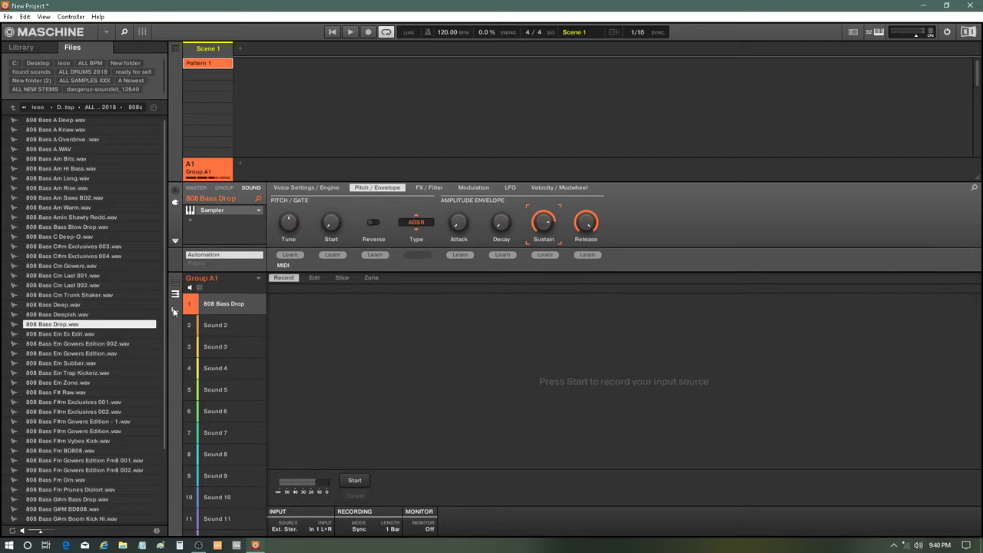
{"action": "left_click", "coordinate": [174, 313]}
{"action": "left_click", "coordinate": [174, 314]}
{"action": "left_click", "coordinate": [174, 315]}
{"action": "left_click", "coordinate": [174, 315]}
{"action": "left_click", "coordinate": [175, 314]}
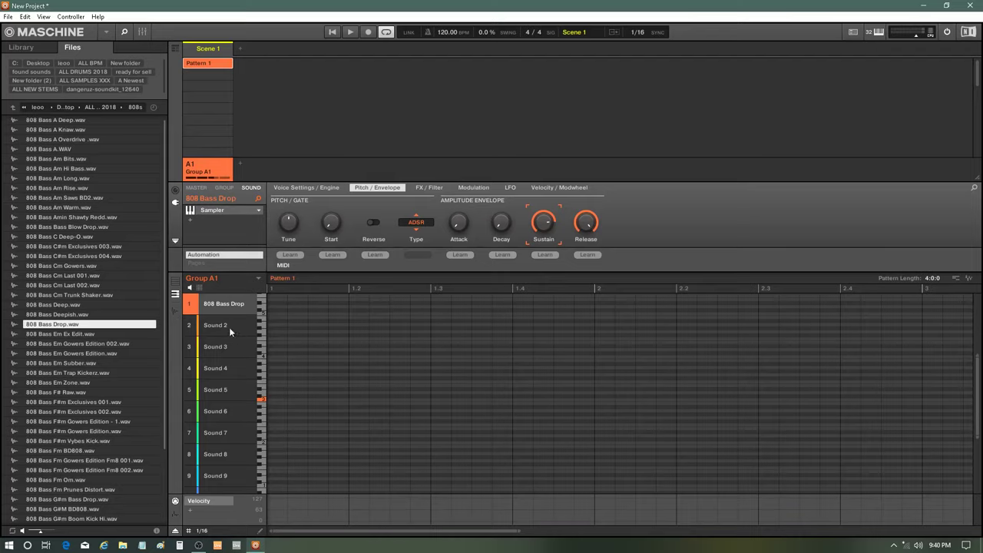
{"action": "left_click", "coordinate": [175, 314]}
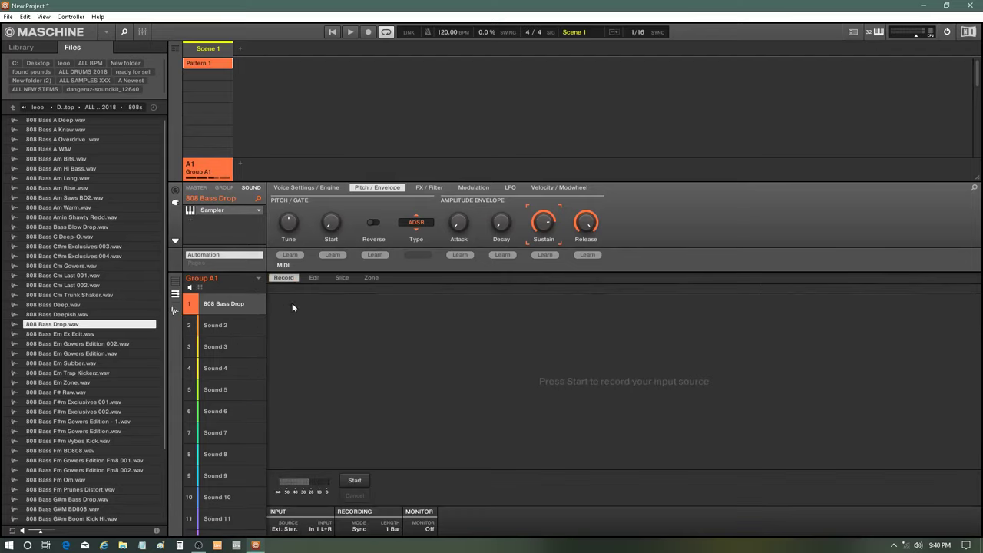
{"action": "left_click", "coordinate": [369, 277]}
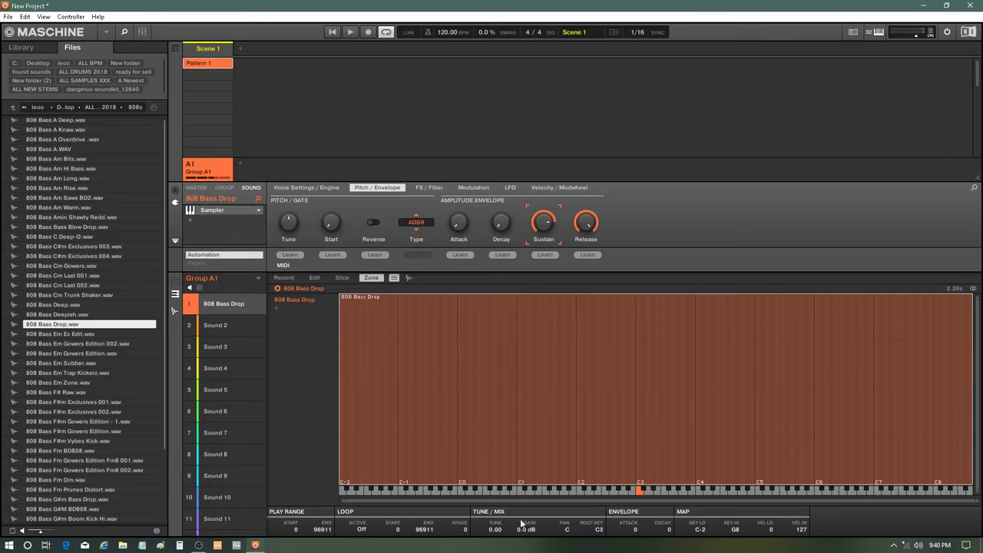
Step: Turn Loop Active on in the Zone tab and return to the Edit waveform view
{"action": "left_click", "coordinate": [313, 278]}
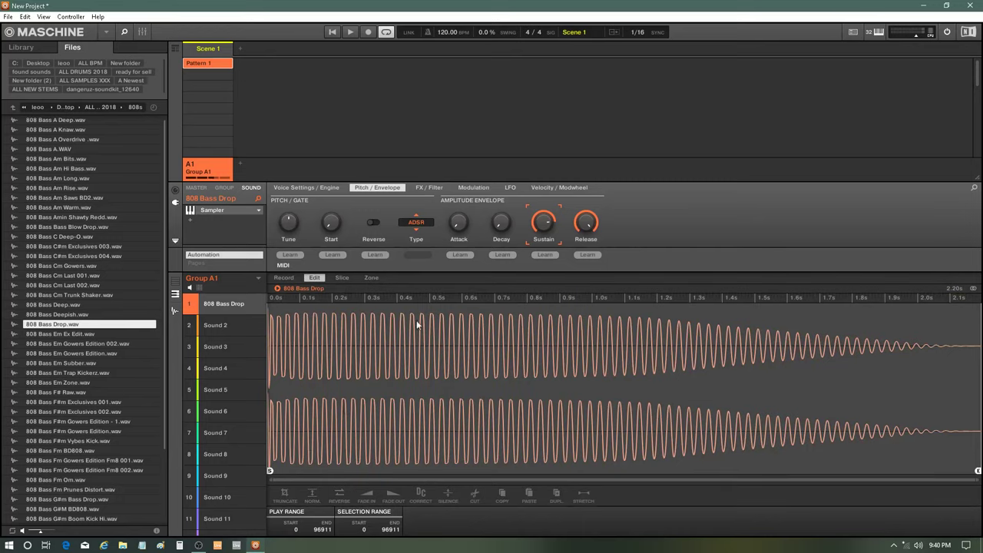
{"action": "left_click", "coordinate": [371, 278]}
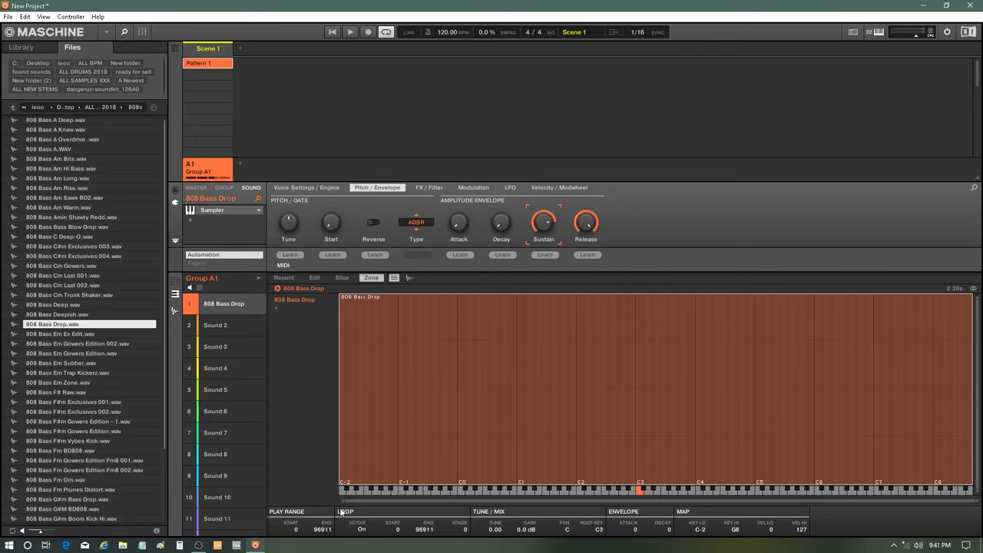
{"action": "left_click", "coordinate": [315, 278]}
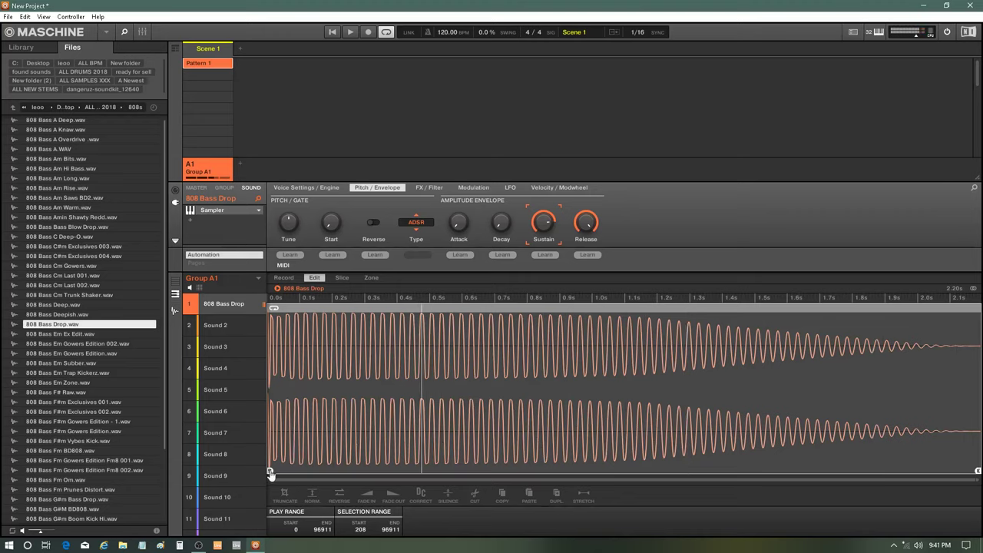
Step: Trim the play range to 0–22770, cutting the long tail after about 0.45 s
{"action": "left_click_drag", "start_coordinate": [270, 471], "coordinate": [400, 497]}
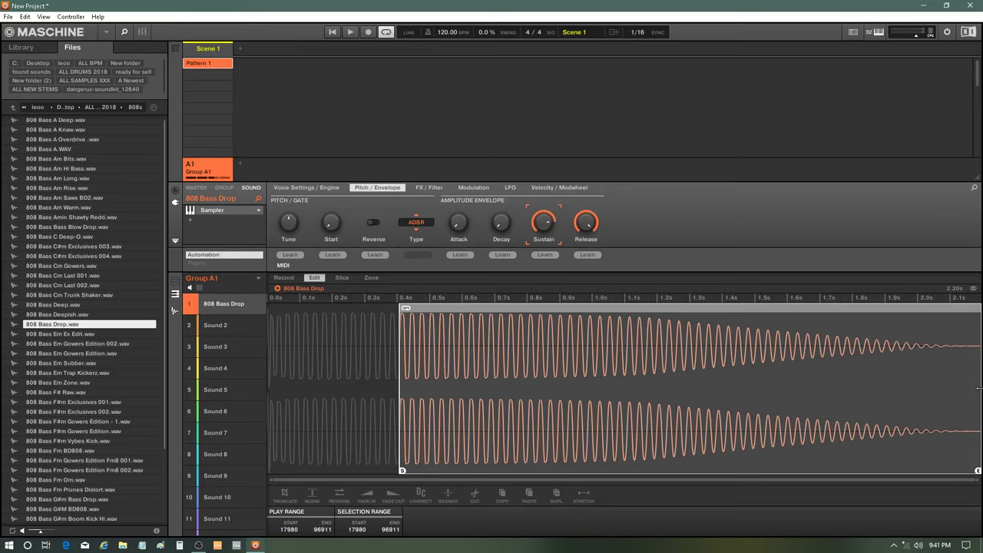
{"action": "left_click_drag", "start_coordinate": [979, 389], "coordinate": [960, 392]}
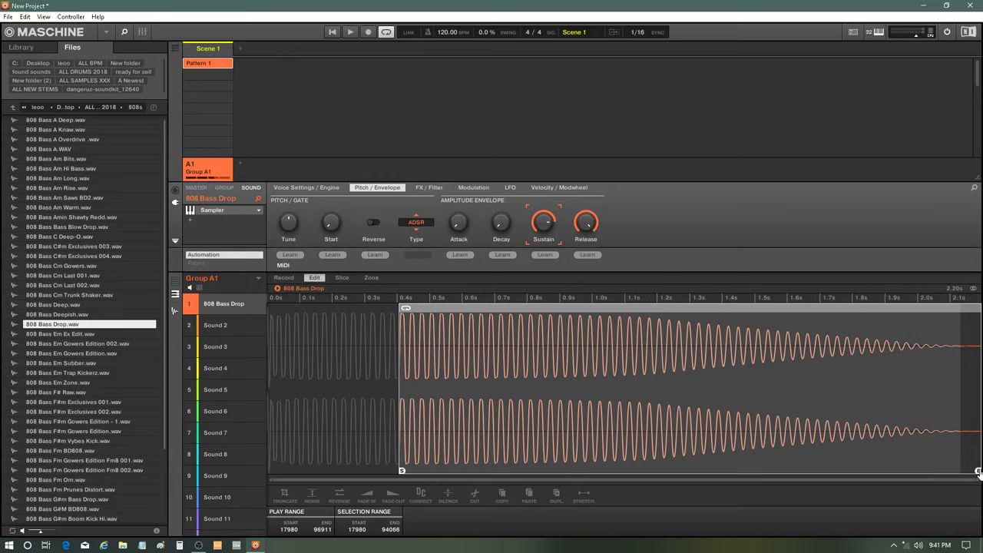
{"action": "left_click_drag", "start_coordinate": [978, 473], "coordinate": [434, 474]}
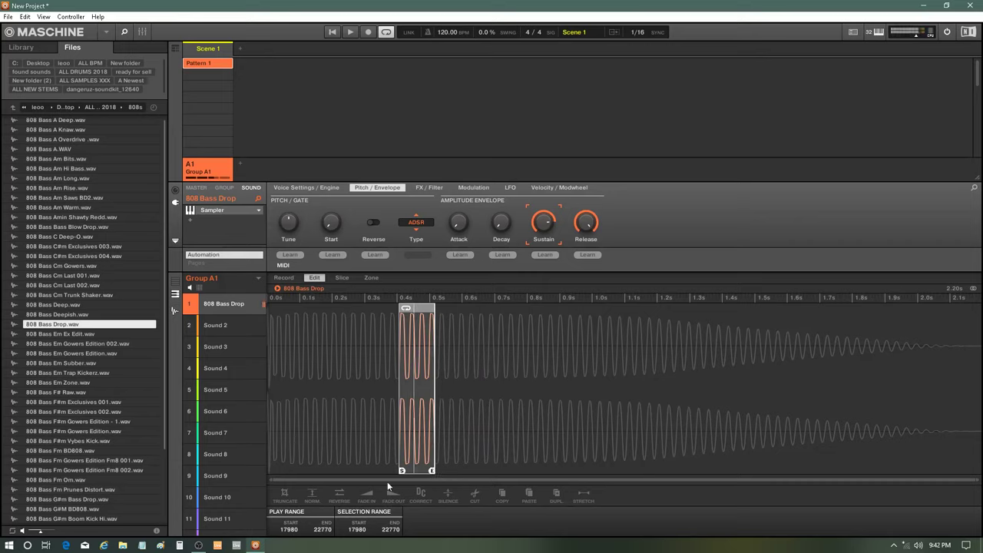
{"action": "left_click_drag", "start_coordinate": [402, 471], "coordinate": [270, 471]}
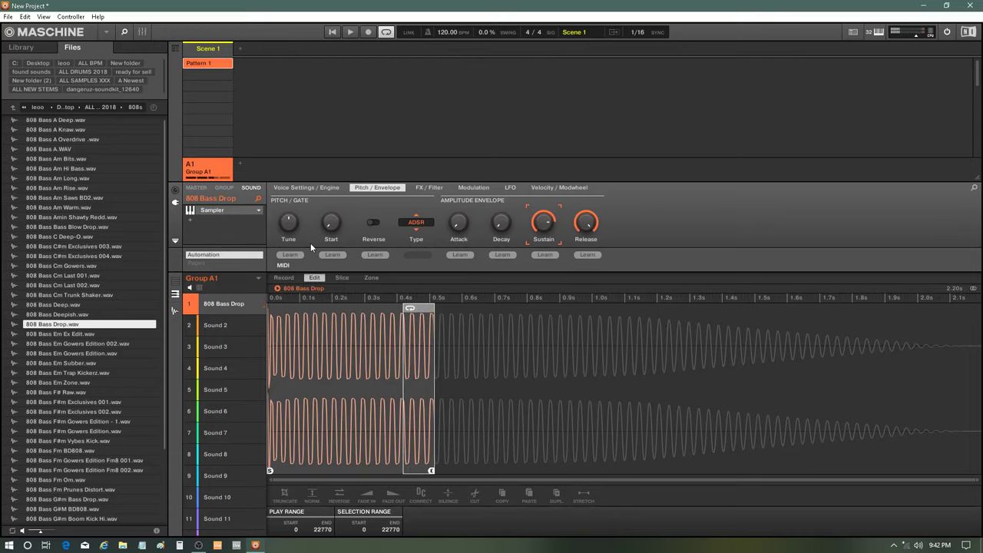
Step: Zoom in and place the loop start on a zero crossing in the waveform
{"action": "scroll", "coordinate": [418, 384], "scroll_direction": "up", "scroll_amount": 10}
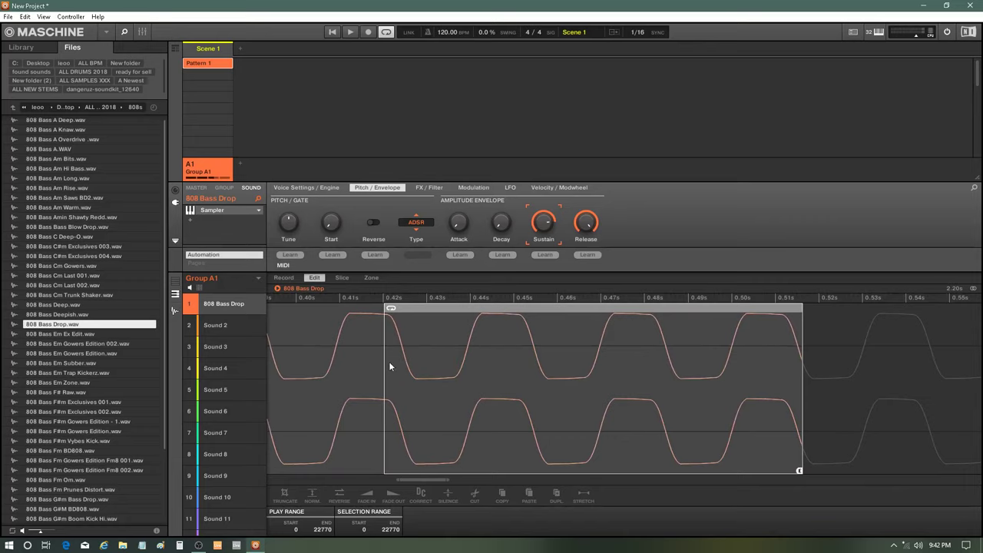
{"action": "left_click_drag", "start_coordinate": [385, 362], "coordinate": [488, 359]}
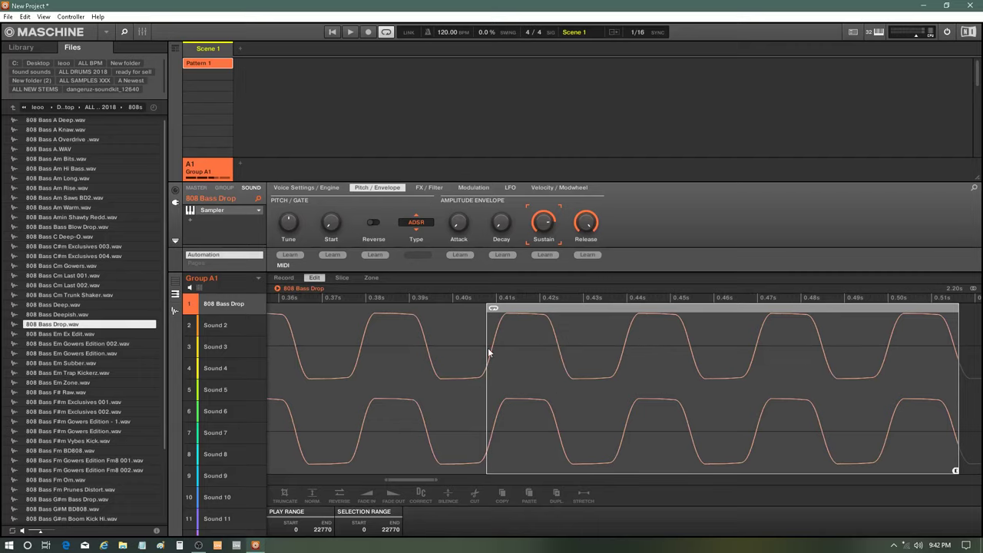
{"action": "scroll", "coordinate": [493, 351], "scroll_direction": "up", "scroll_amount": 5}
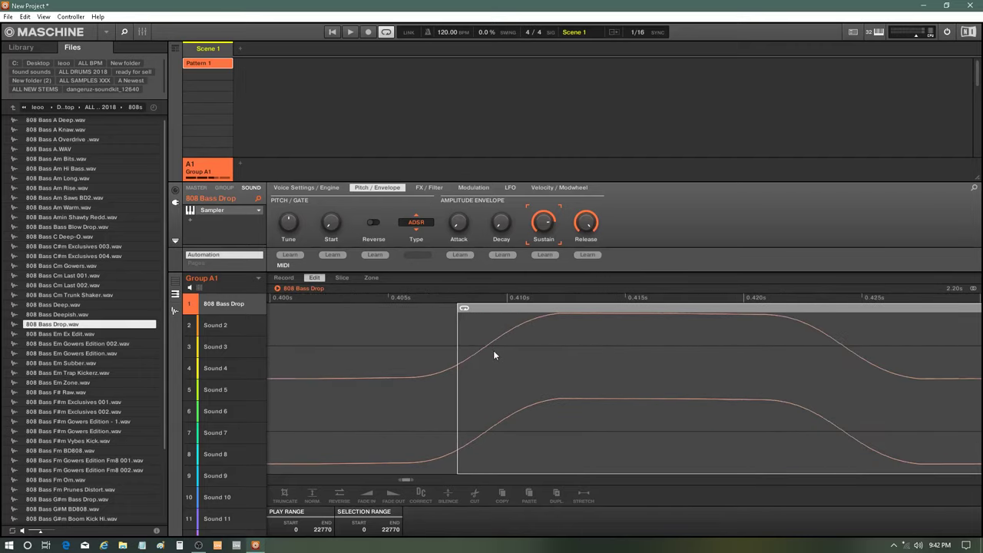
{"action": "scroll", "coordinate": [493, 351], "scroll_direction": "up", "scroll_amount": 1}
{"action": "scroll", "coordinate": [493, 355], "scroll_direction": "up", "scroll_amount": 1}
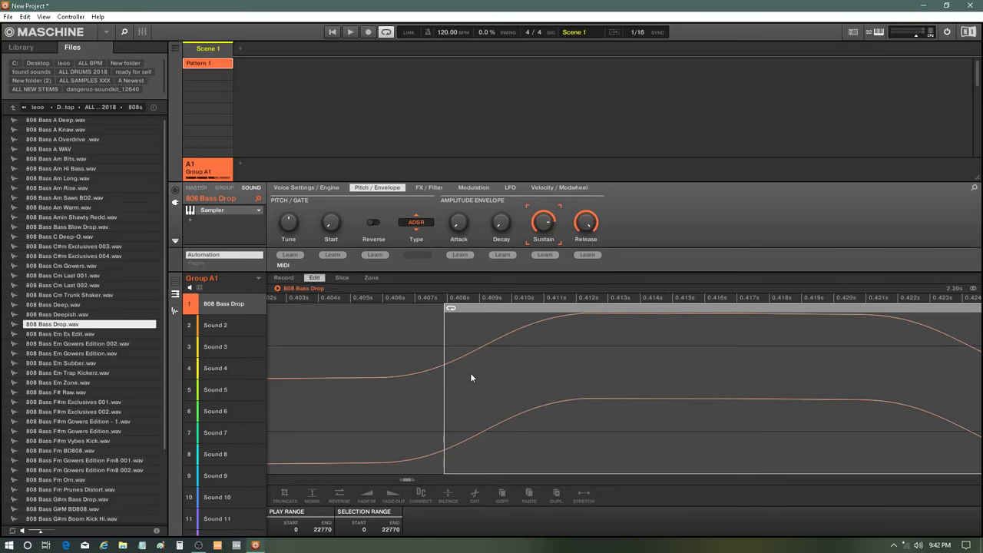
{"action": "left_click_drag", "start_coordinate": [445, 374], "coordinate": [458, 375]}
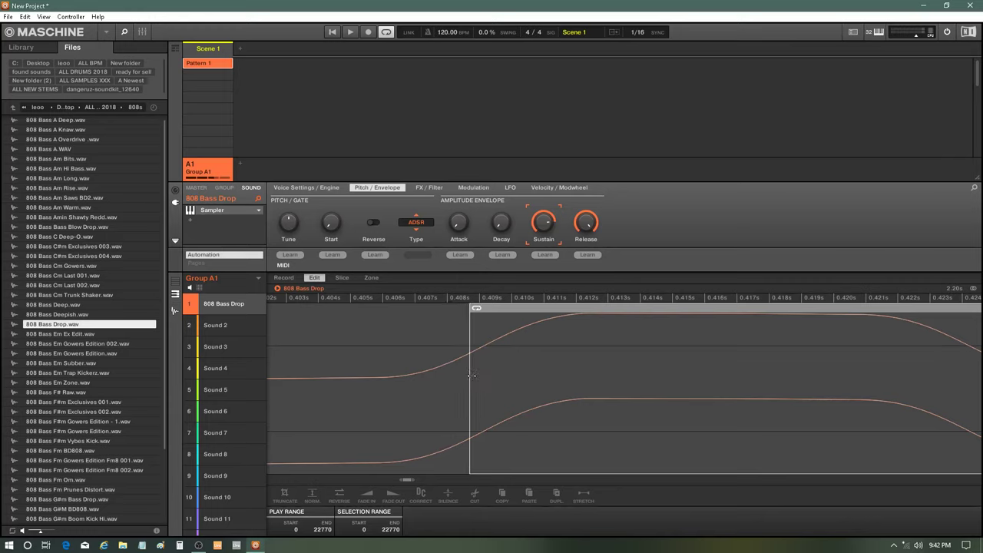
{"action": "left_click_drag", "start_coordinate": [472, 376], "coordinate": [482, 372]}
{"action": "scroll", "coordinate": [483, 378], "scroll_direction": "up", "scroll_amount": 3}
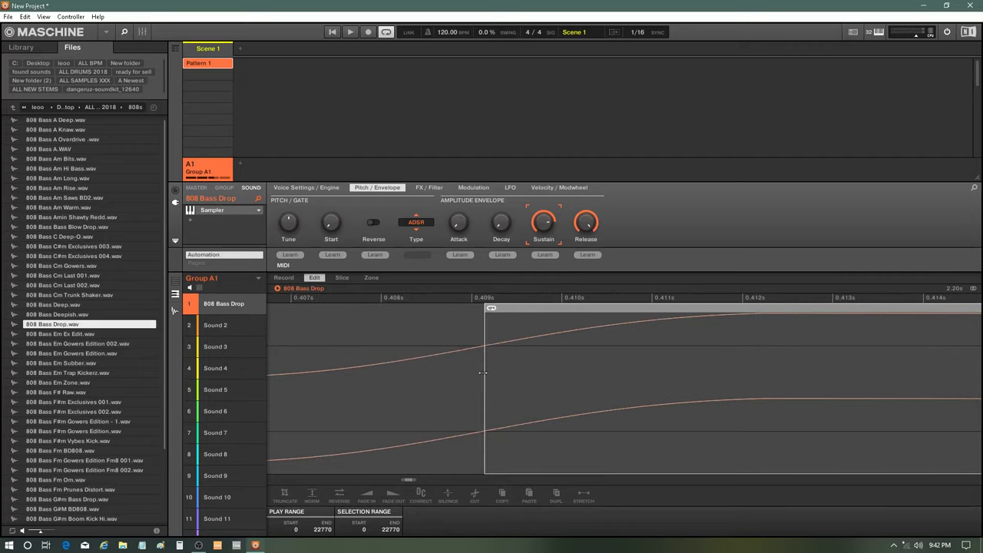
{"action": "scroll", "coordinate": [483, 373], "scroll_direction": "down", "scroll_amount": 6}
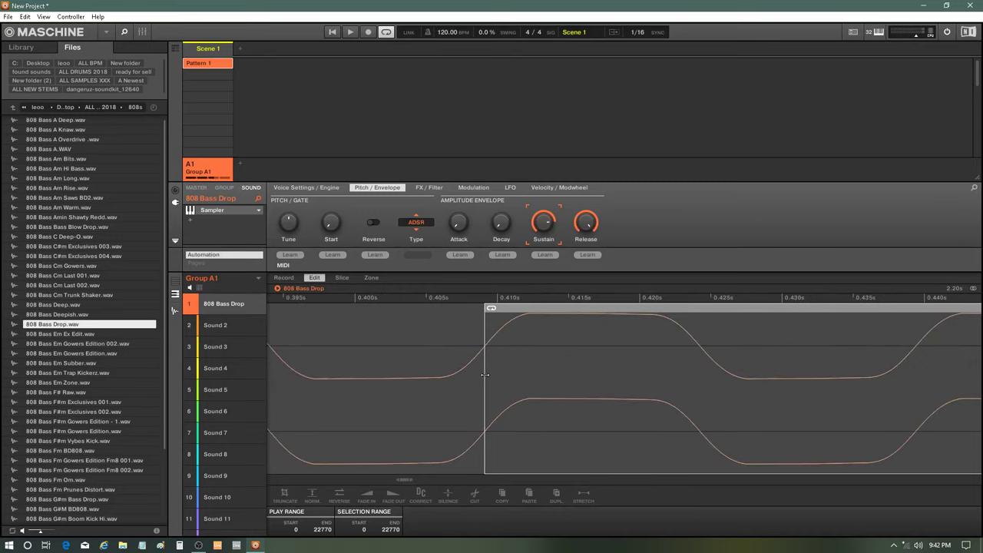
{"action": "scroll", "coordinate": [485, 374], "scroll_direction": "down", "scroll_amount": 2}
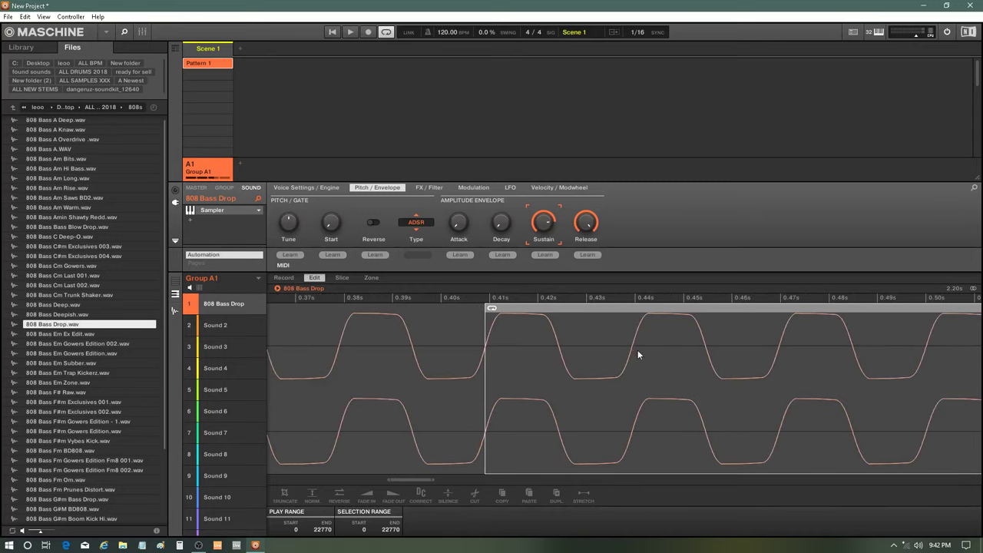
Step: Pull the sample end to the zero crossing at 22718 and extend the loop to it
{"action": "left_click_drag", "start_coordinate": [606, 383], "coordinate": [559, 391]}
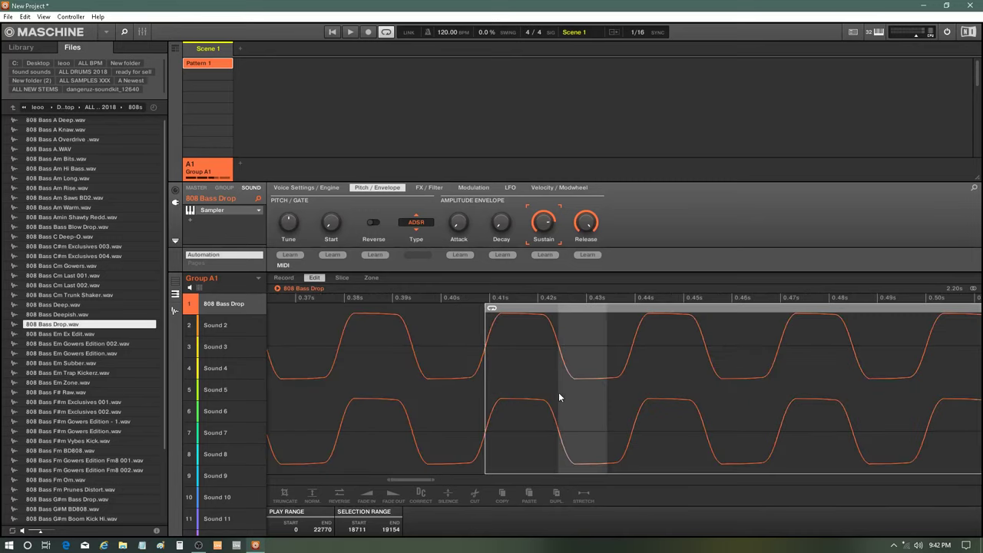
{"action": "left_click_drag", "start_coordinate": [425, 479], "coordinate": [440, 479]}
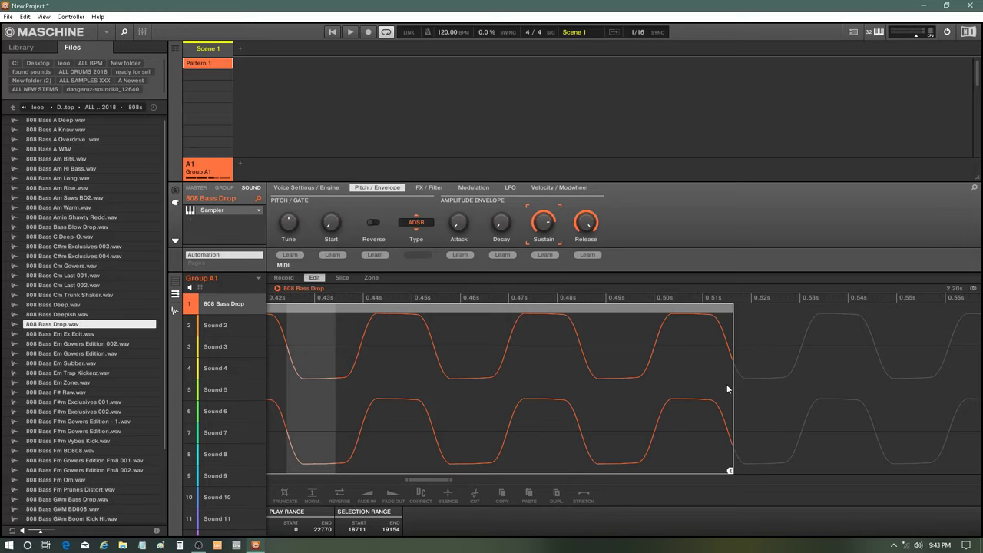
{"action": "left_click_drag", "start_coordinate": [736, 384], "coordinate": [726, 384]}
{"action": "left_click_drag", "start_coordinate": [691, 298], "coordinate": [675, 482]}
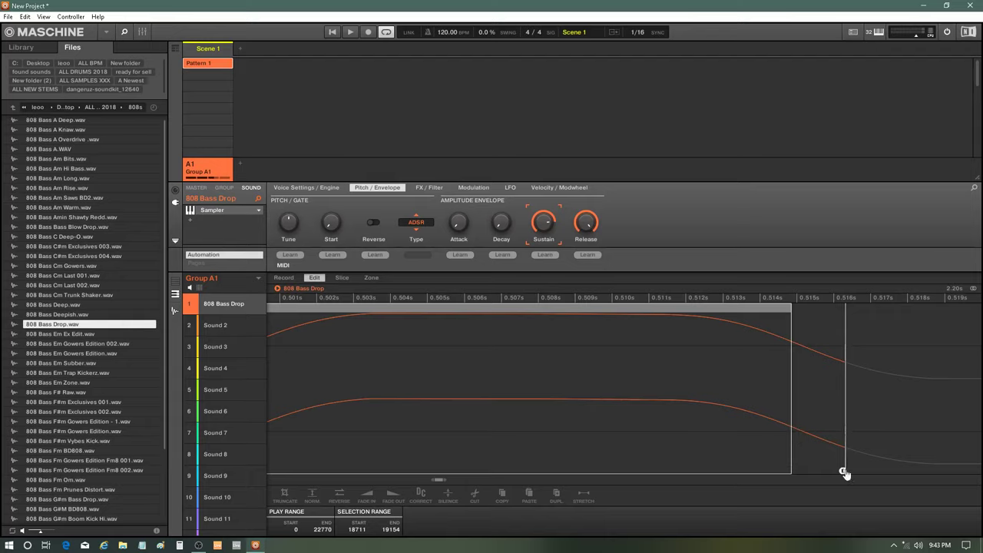
{"action": "left_click_drag", "start_coordinate": [846, 471], "coordinate": [802, 481]}
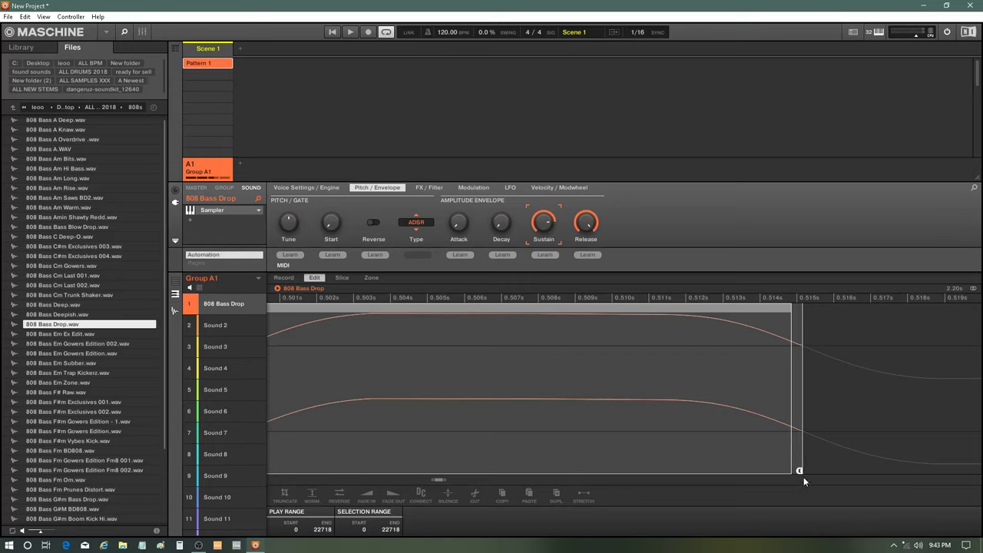
{"action": "scroll", "coordinate": [803, 476], "scroll_direction": "up", "scroll_amount": 5}
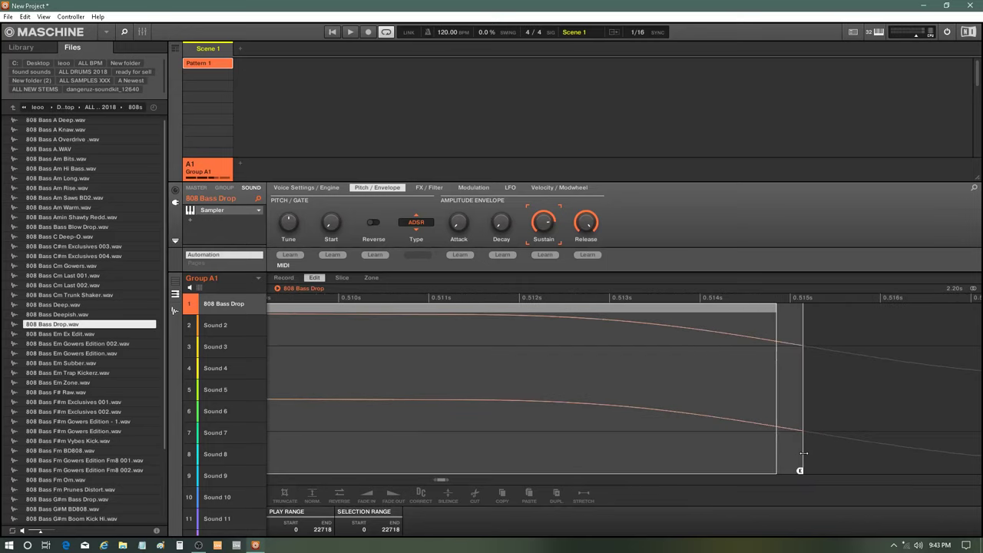
{"action": "mouse_move", "coordinate": [801, 476]}
{"action": "left_mouse_down"}
{"action": "mouse_move", "coordinate": [792, 473]}
{"action": "mouse_move", "coordinate": [804, 478]}
{"action": "left_mouse_up"}
{"action": "left_click_drag", "start_coordinate": [777, 436], "coordinate": [802, 426]}
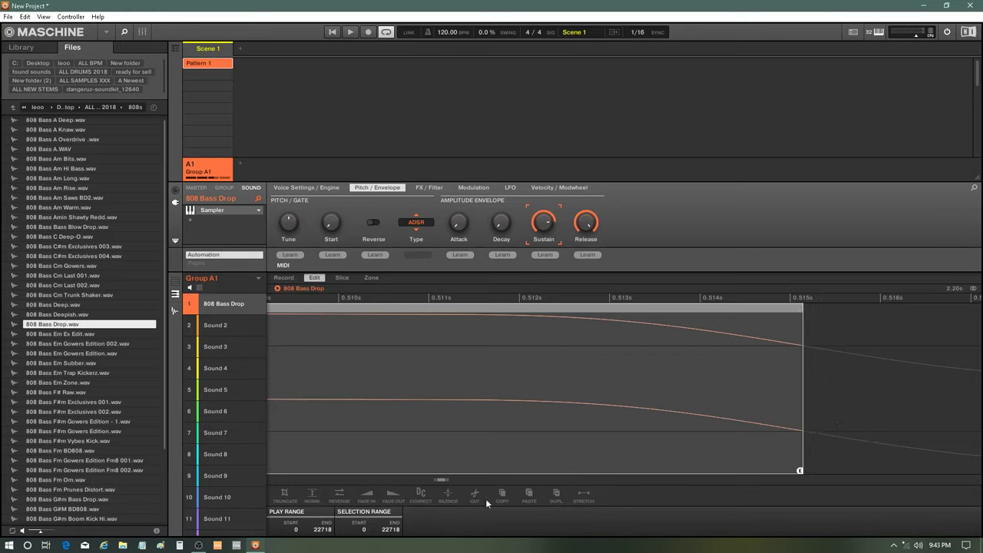
{"action": "left_click_drag", "start_coordinate": [444, 483], "coordinate": [445, 530]}
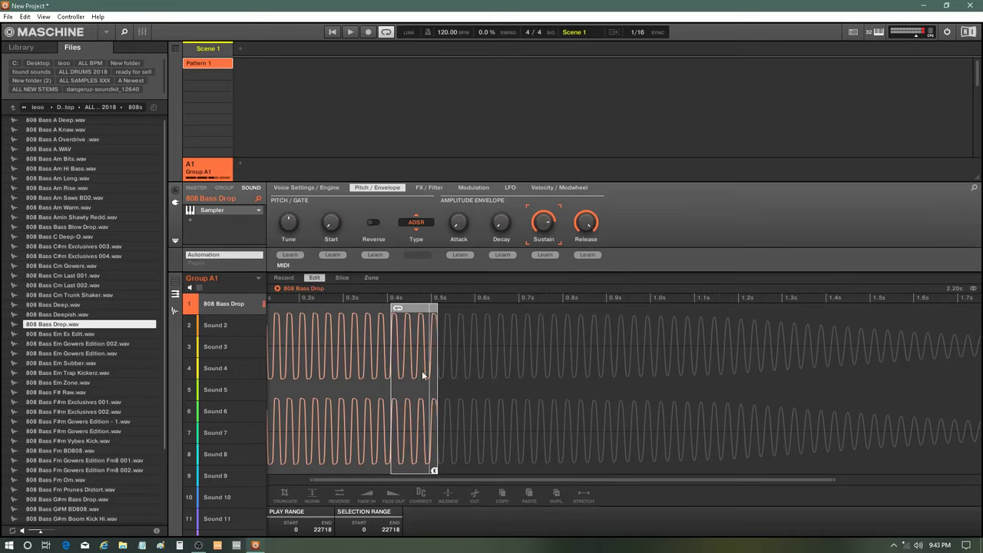
{"action": "left_click", "coordinate": [372, 277]}
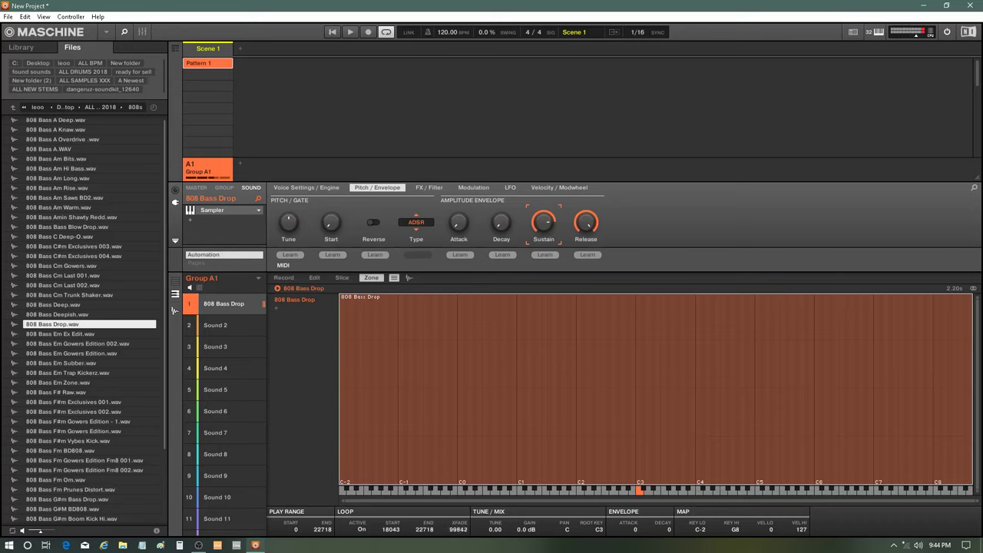
{"action": "left_click", "coordinate": [313, 278]}
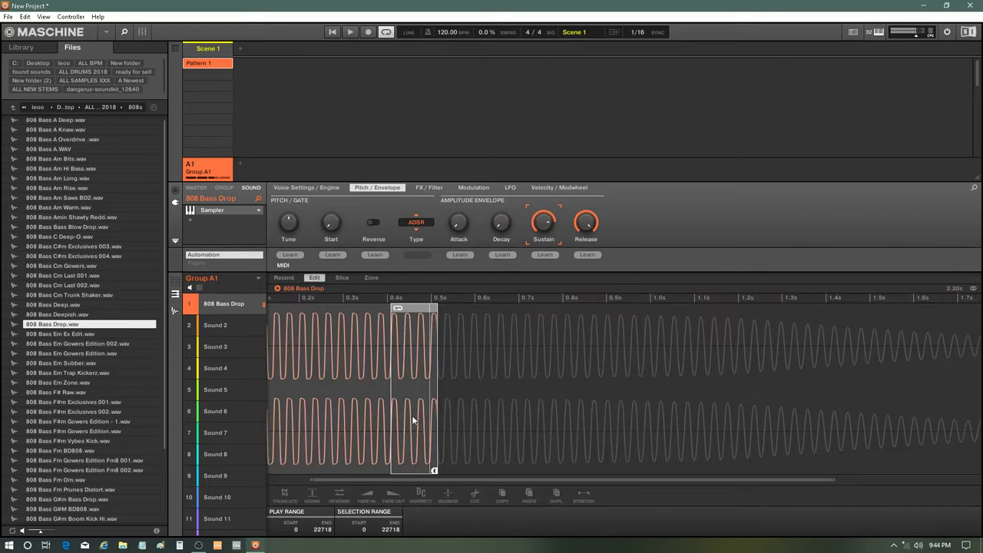
Step: Move the loop start later so the loop covers a few cycles ending at 22718
{"action": "scroll", "coordinate": [410, 411], "scroll_direction": "up", "scroll_amount": 2}
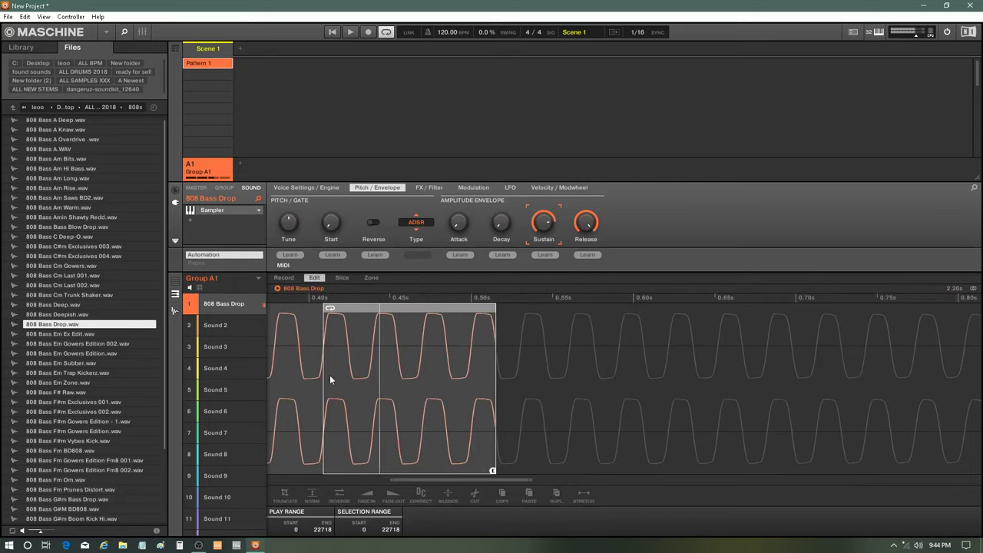
{"action": "left_click_drag", "start_coordinate": [324, 380], "coordinate": [392, 388]}
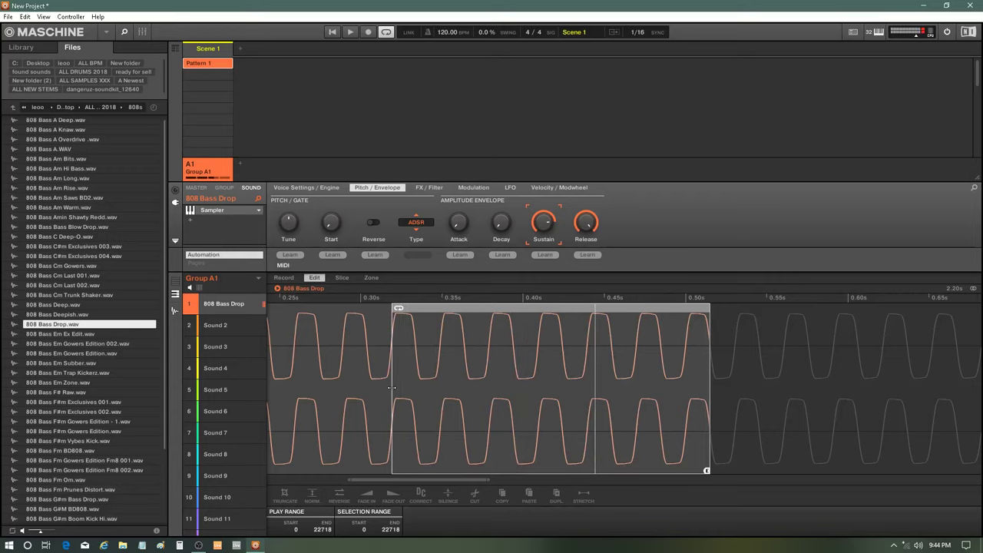
{"action": "left_click_drag", "start_coordinate": [392, 387], "coordinate": [391, 387]}
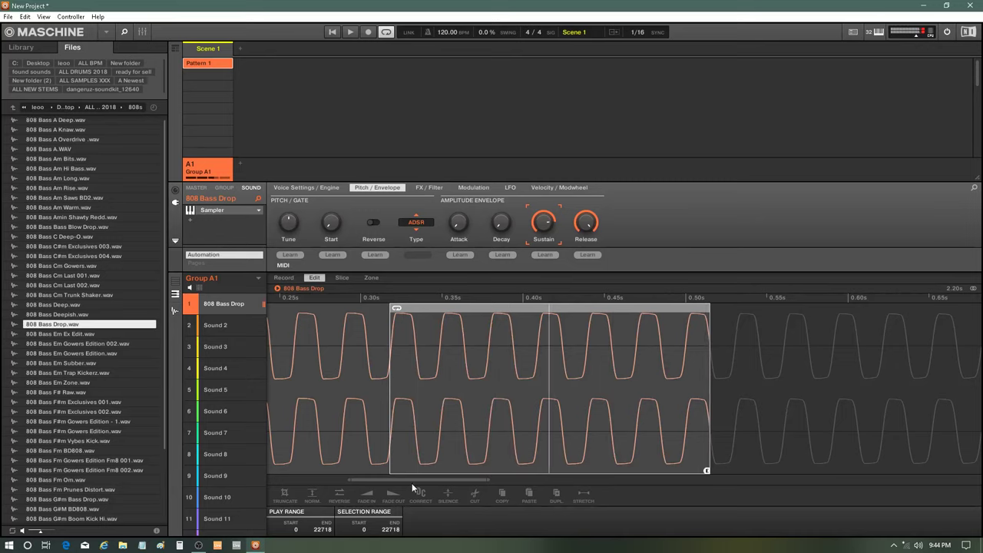
{"action": "scroll", "coordinate": [397, 456], "scroll_direction": "down", "scroll_amount": 5}
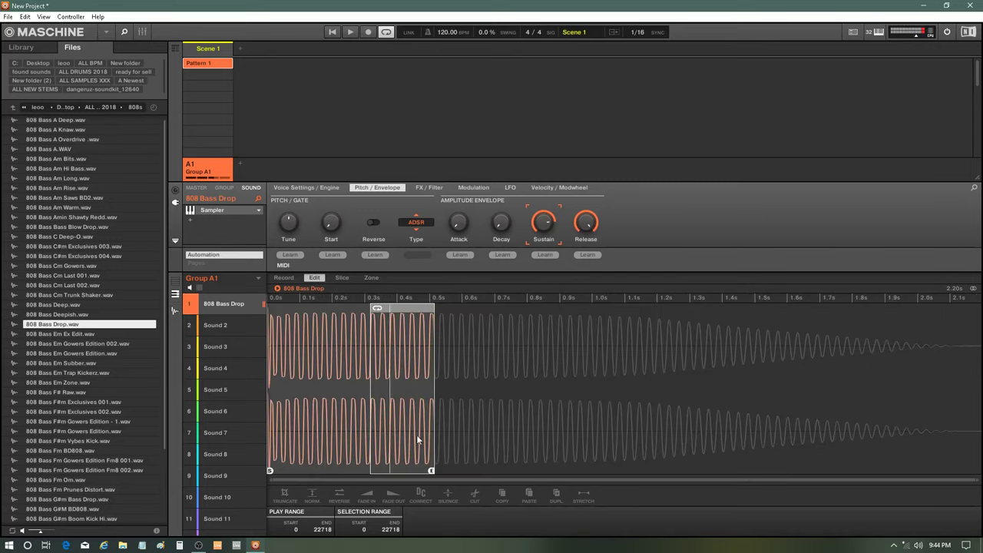
{"action": "scroll", "coordinate": [397, 456], "scroll_direction": "up", "scroll_amount": 4}
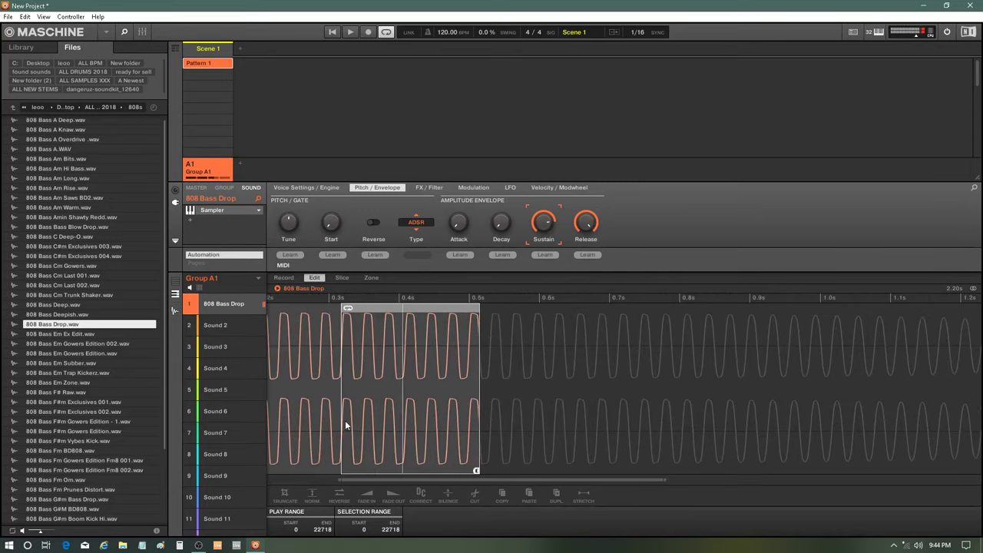
{"action": "left_click_drag", "start_coordinate": [343, 420], "coordinate": [416, 428]}
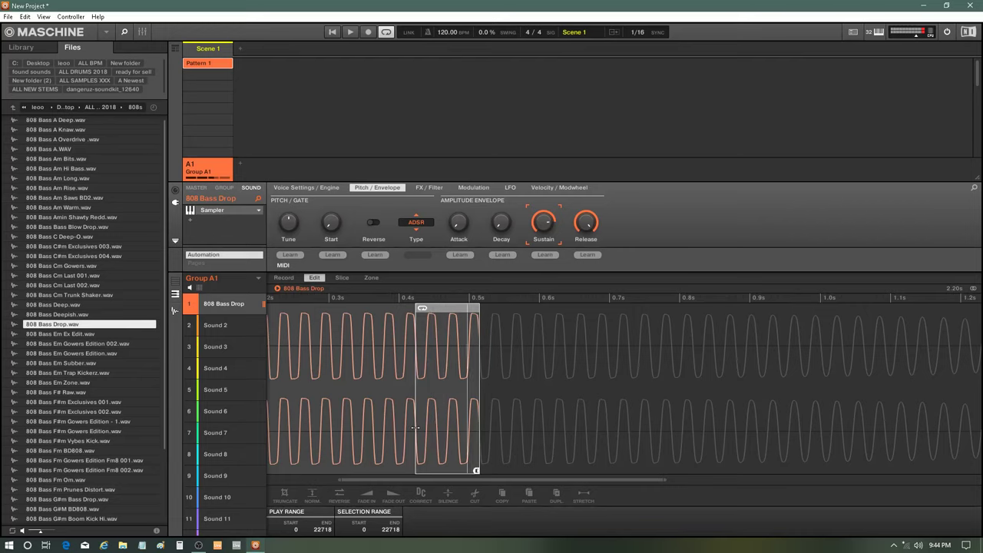
{"action": "mouse_move", "coordinate": [443, 479]}
{"action": "left_mouse_down"}
{"action": "mouse_move", "coordinate": [442, 534]}
{"action": "mouse_move", "coordinate": [442, 469]}
{"action": "left_mouse_up"}
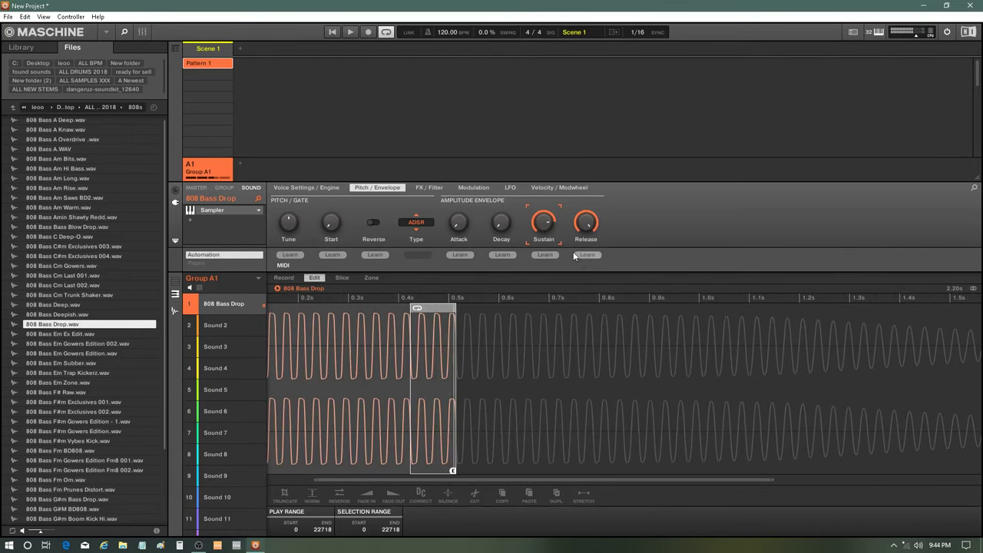
{"action": "left_click_drag", "start_coordinate": [543, 222], "coordinate": [546, 242]}
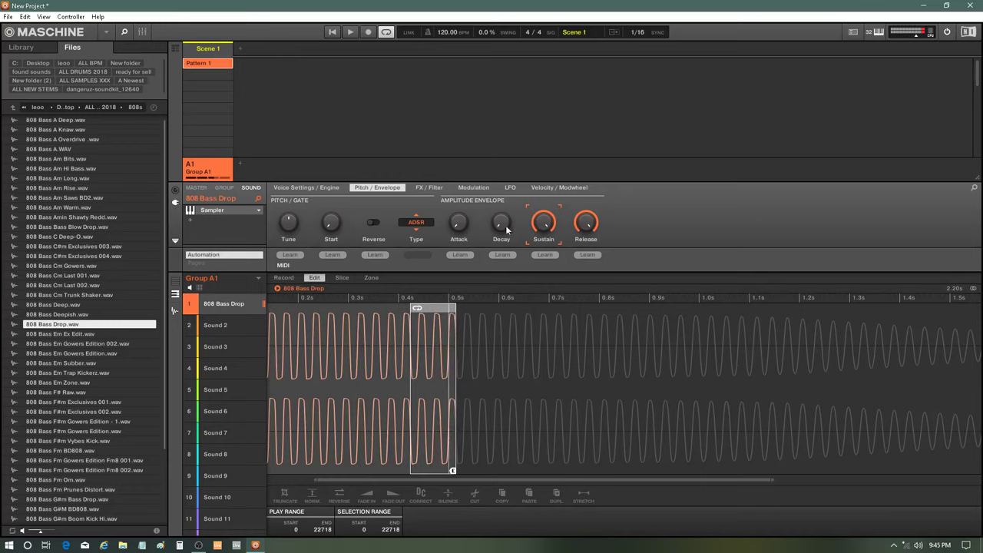
{"action": "mouse_move", "coordinate": [590, 223]}
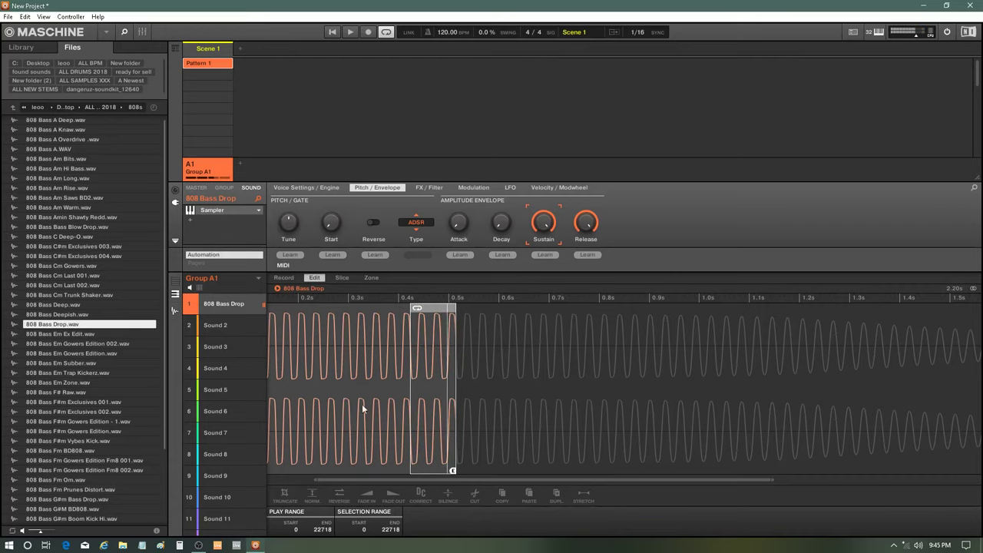
{"action": "scroll", "coordinate": [416, 414], "scroll_direction": "up", "scroll_amount": 5}
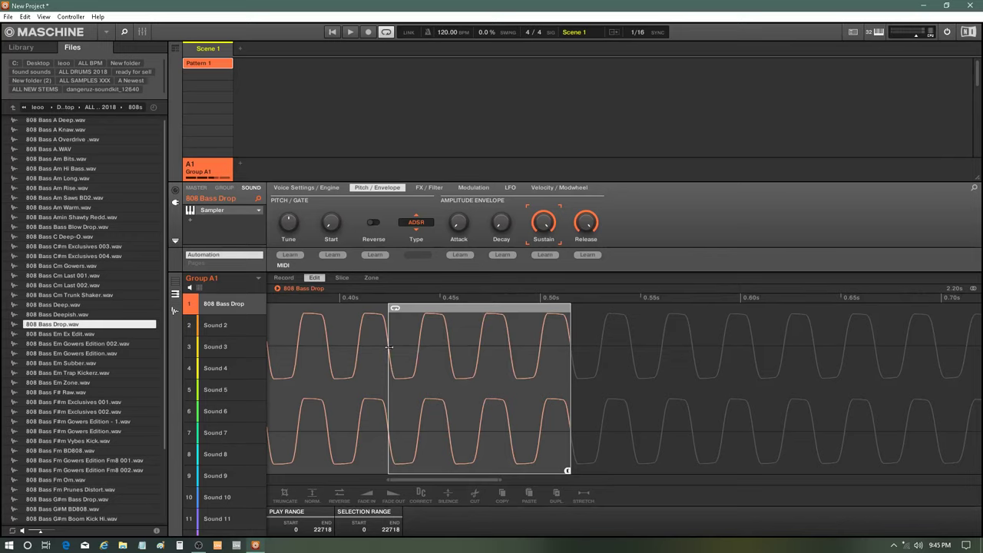
Step: Zoom in and out around the loop's zero-crossing boundaries to check them
{"action": "scroll", "coordinate": [407, 399], "scroll_direction": "up", "scroll_amount": 10}
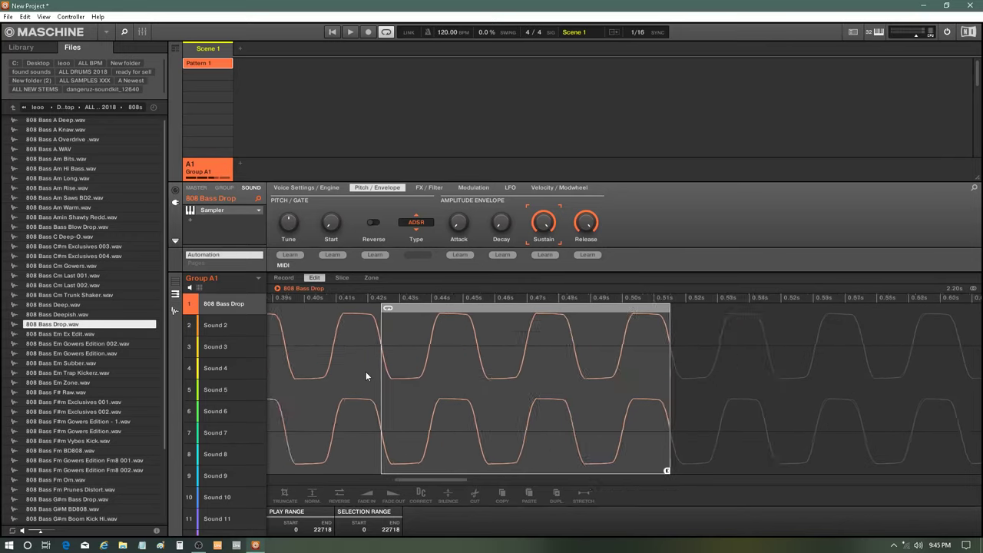
{"action": "scroll", "coordinate": [361, 366], "scroll_direction": "up", "scroll_amount": 6}
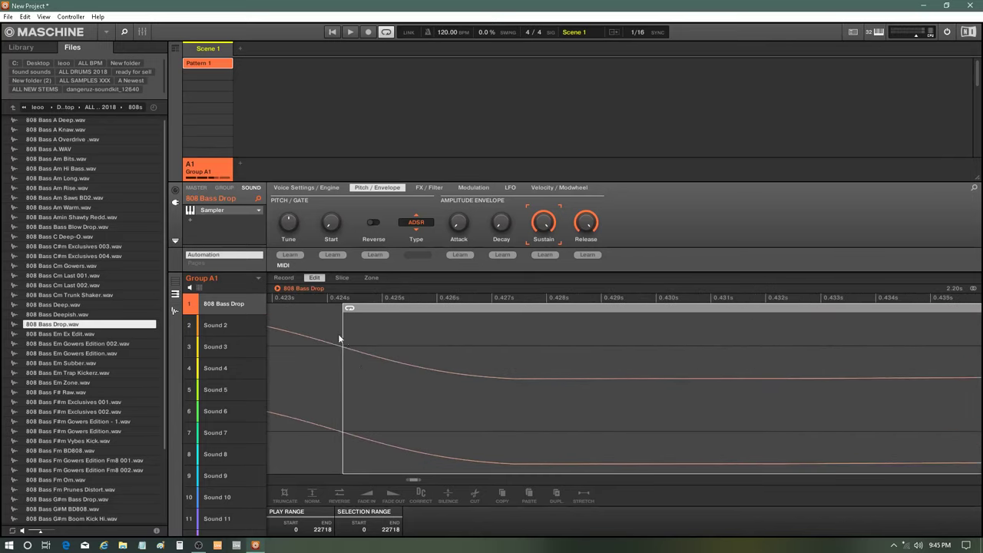
{"action": "scroll", "coordinate": [365, 388], "scroll_direction": "down", "scroll_amount": 12}
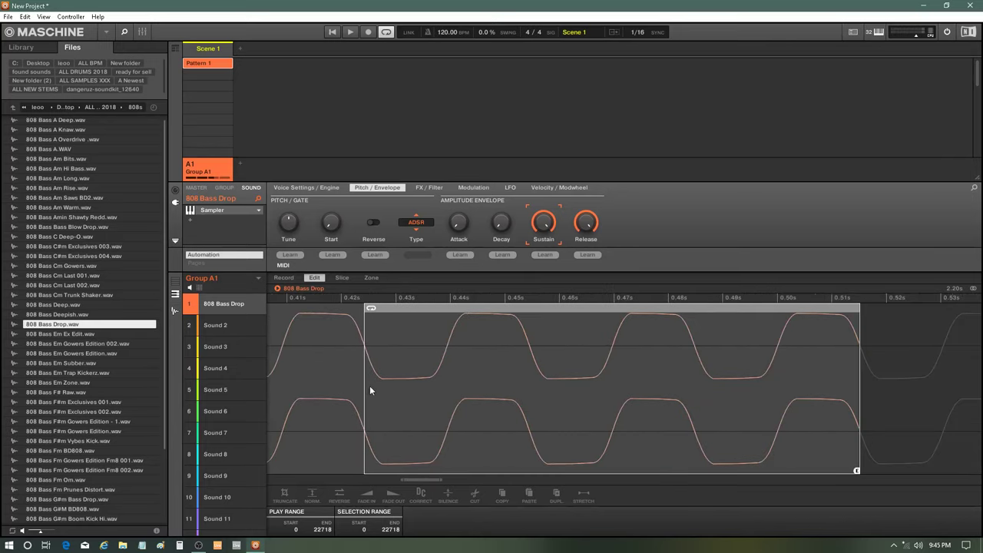
{"action": "scroll", "coordinate": [439, 406], "scroll_direction": "up", "scroll_amount": 4}
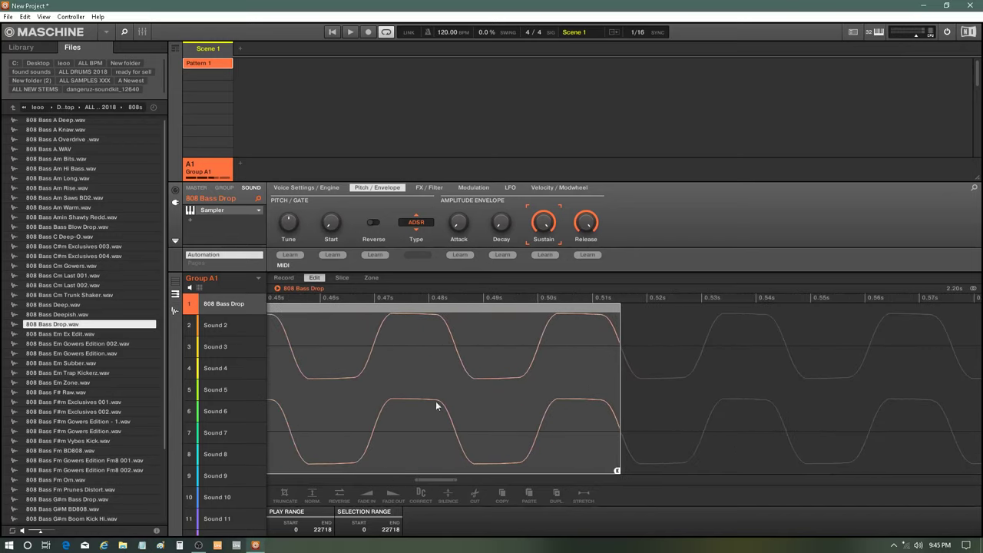
{"action": "scroll", "coordinate": [331, 425], "scroll_direction": "down", "scroll_amount": 4}
{"action": "scroll", "coordinate": [322, 420], "scroll_direction": "up", "scroll_amount": 8}
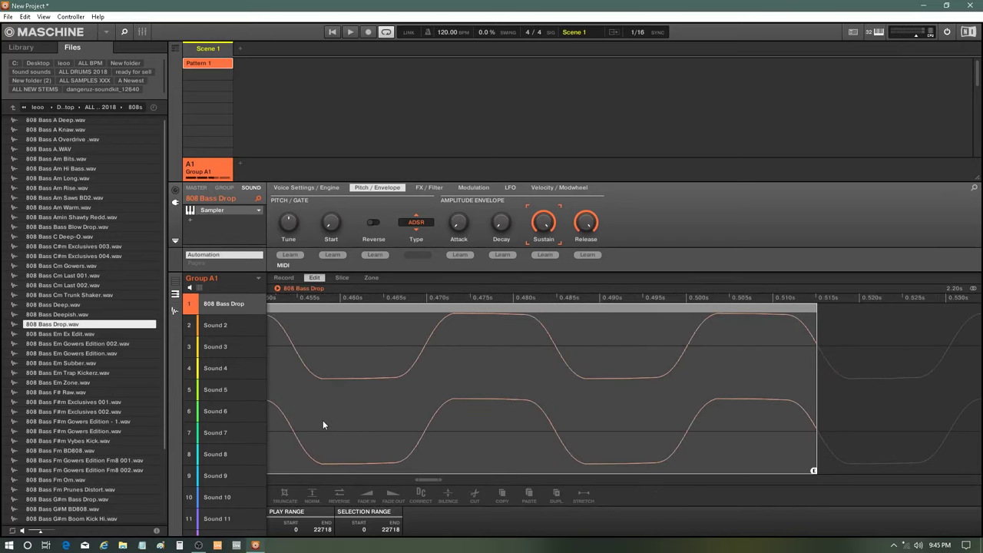
Step: Clear the waveform selection, pan toward the loop end, and bring OBS Studio to the front
{"action": "left_click", "coordinate": [307, 411]}
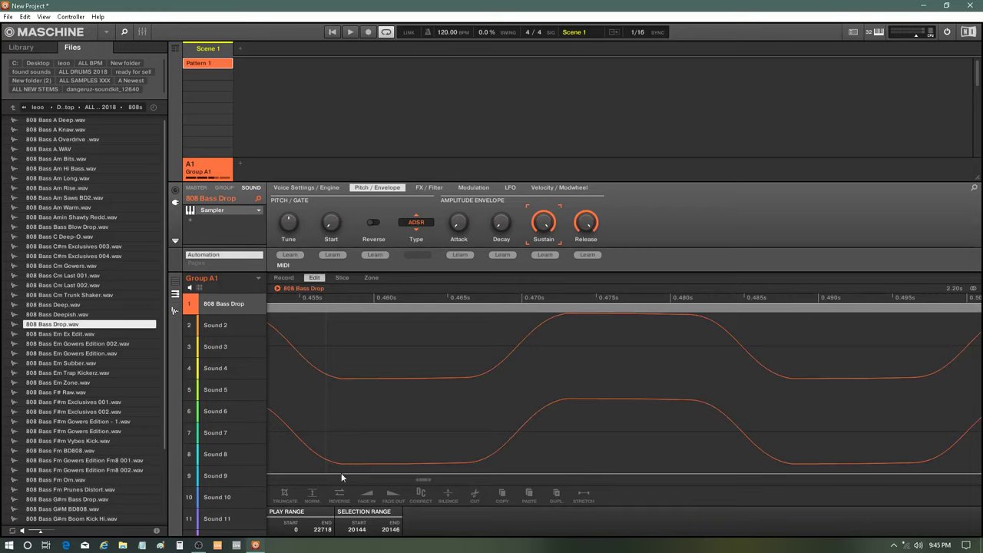
{"action": "scroll", "coordinate": [624, 388], "scroll_direction": "up", "scroll_amount": 2}
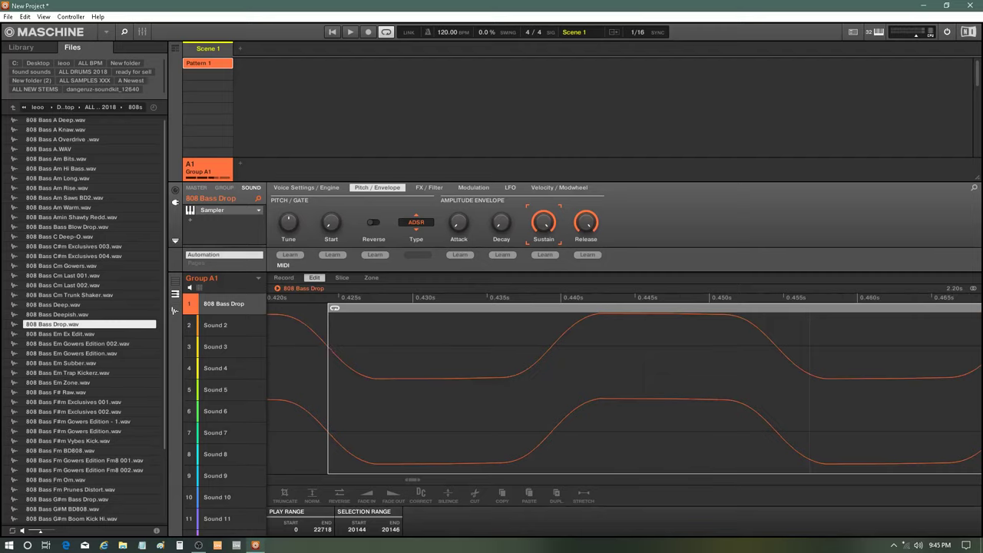
{"action": "left_click_drag", "start_coordinate": [412, 480], "coordinate": [437, 479]}
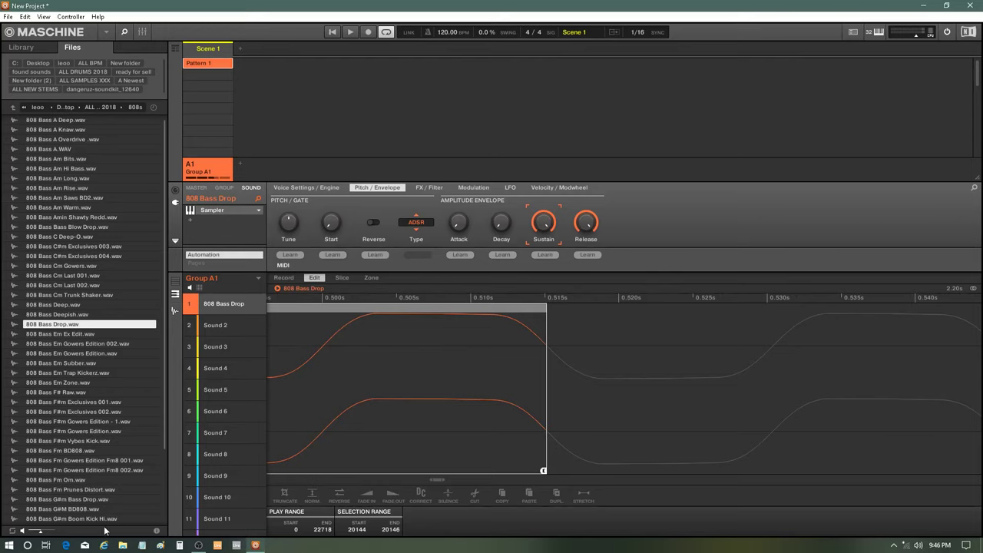
{"action": "left_click", "coordinate": [198, 546]}
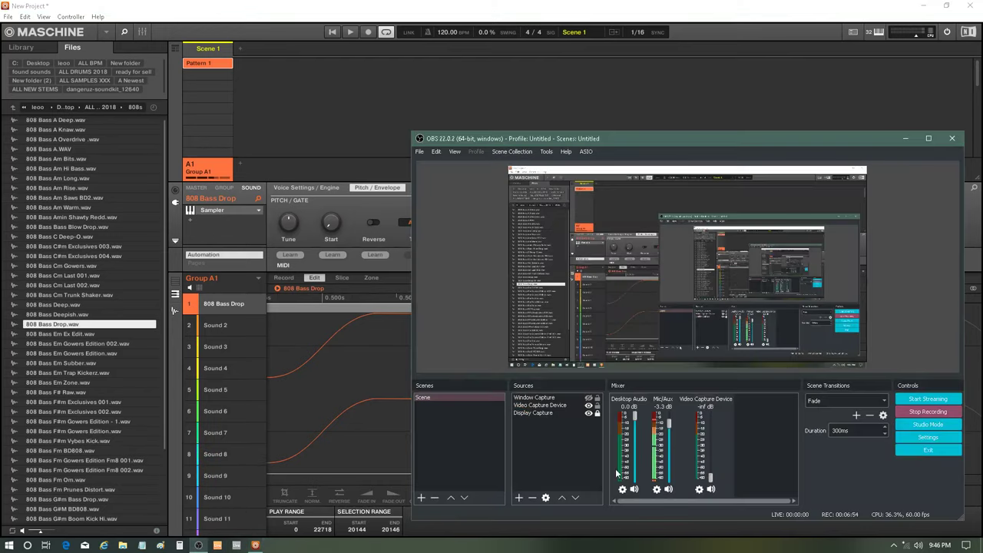